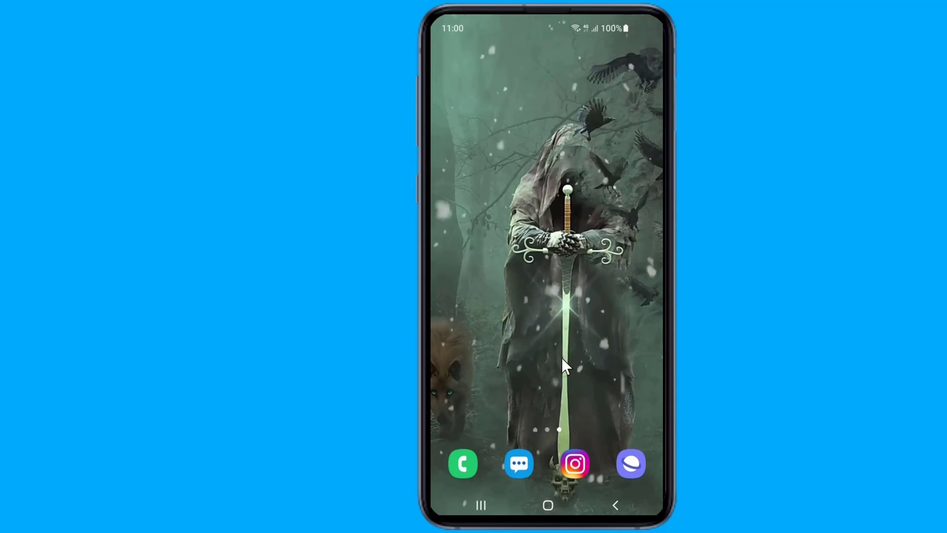
- Open Instagram's Recently Deleted page from the profile menu under Settings > Account
{"action": "left_click", "coordinate": [574, 461]}
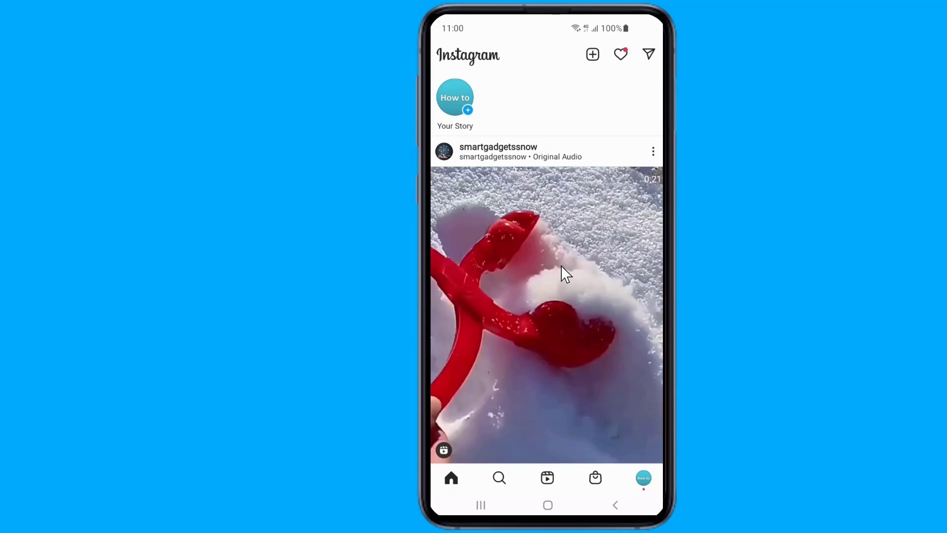
{"action": "left_click", "coordinate": [644, 479]}
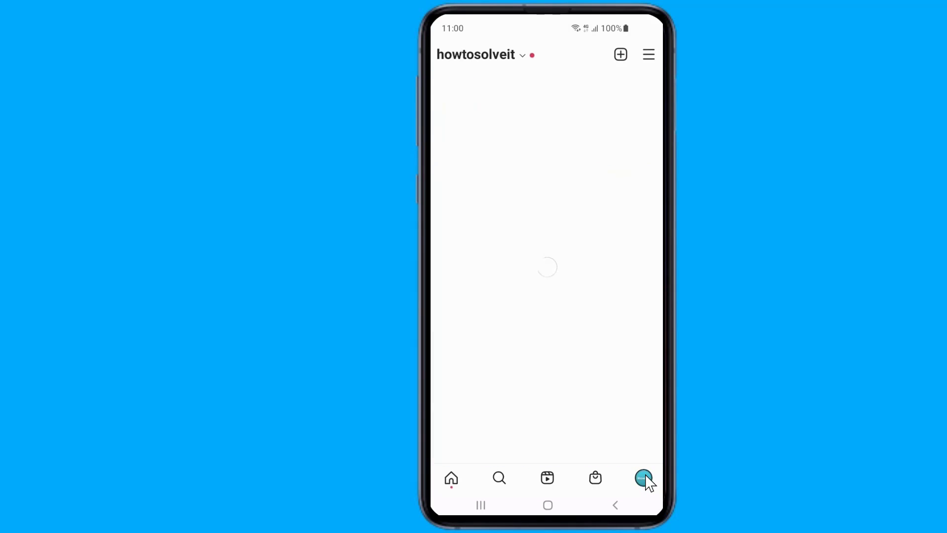
{"action": "left_click", "coordinate": [648, 55]}
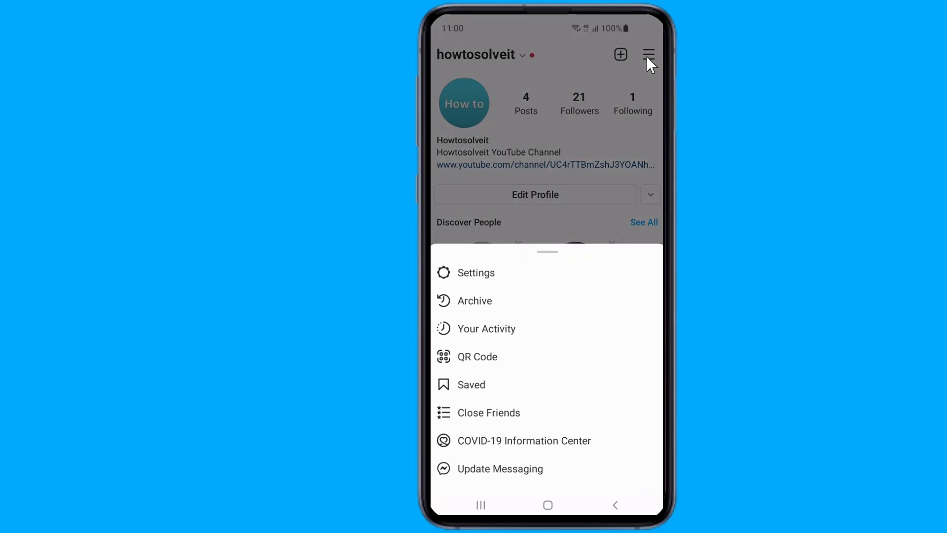
{"action": "left_click", "coordinate": [478, 276]}
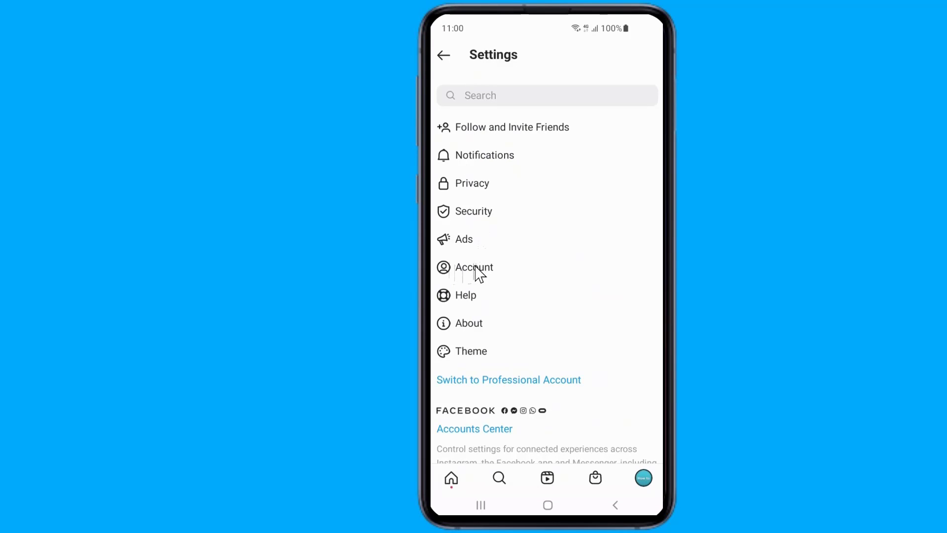
{"action": "left_click", "coordinate": [475, 267]}
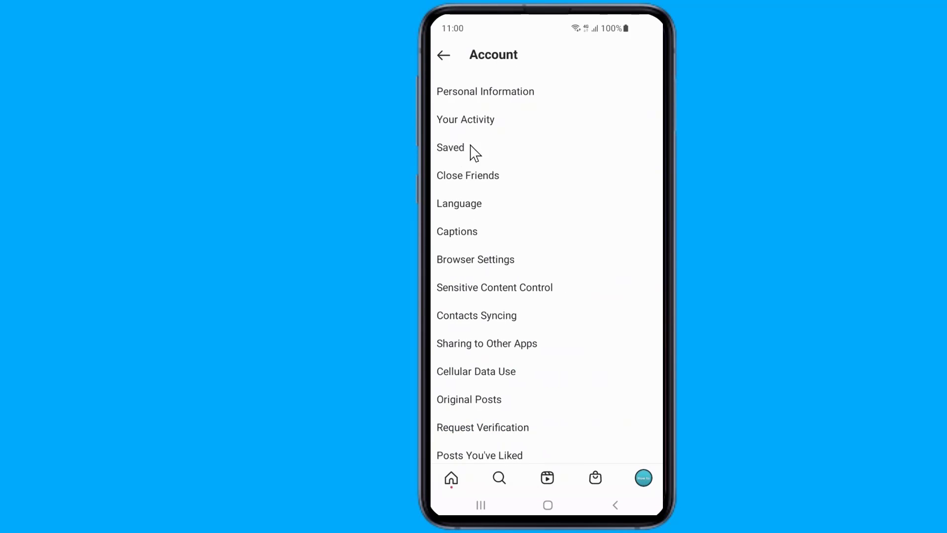
{"action": "scroll", "coordinate": [503, 400], "scroll_direction": "down", "scroll_amount": 2}
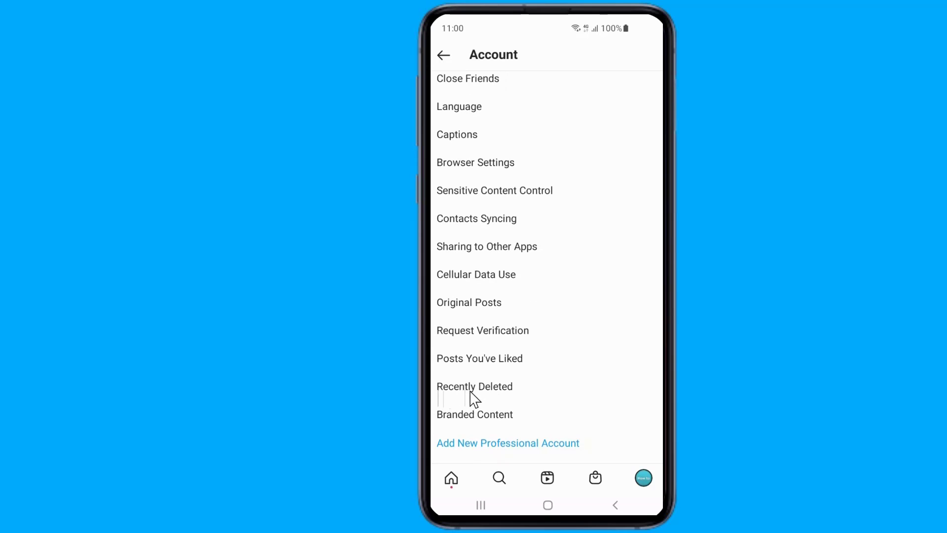
{"action": "left_click", "coordinate": [487, 390]}
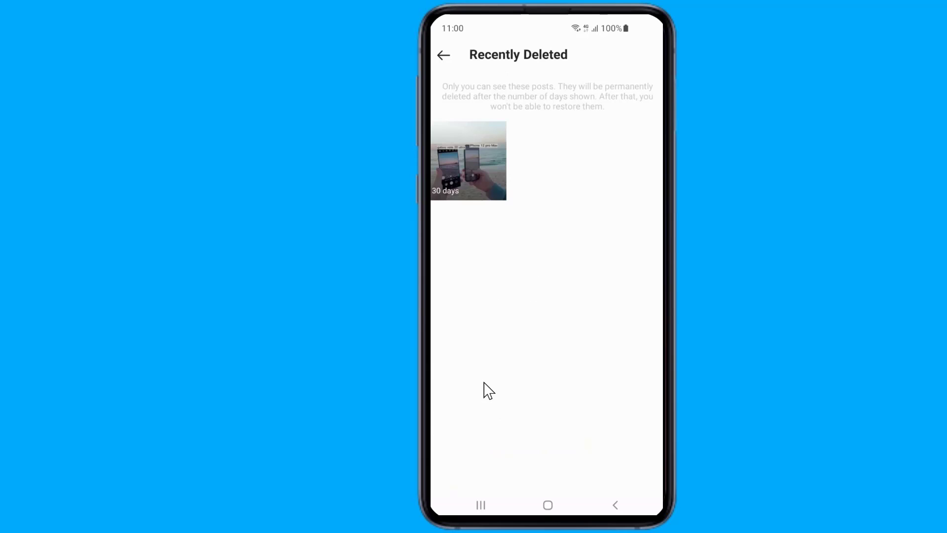
- Restore the deleted video post from Recently Deleted and confirm
{"action": "left_click", "coordinate": [471, 160]}
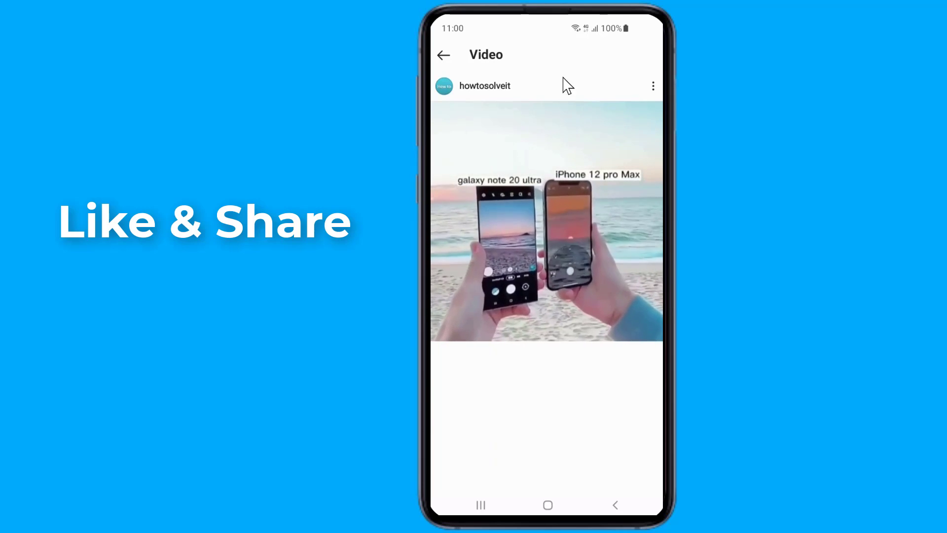
{"action": "left_click", "coordinate": [653, 86]}
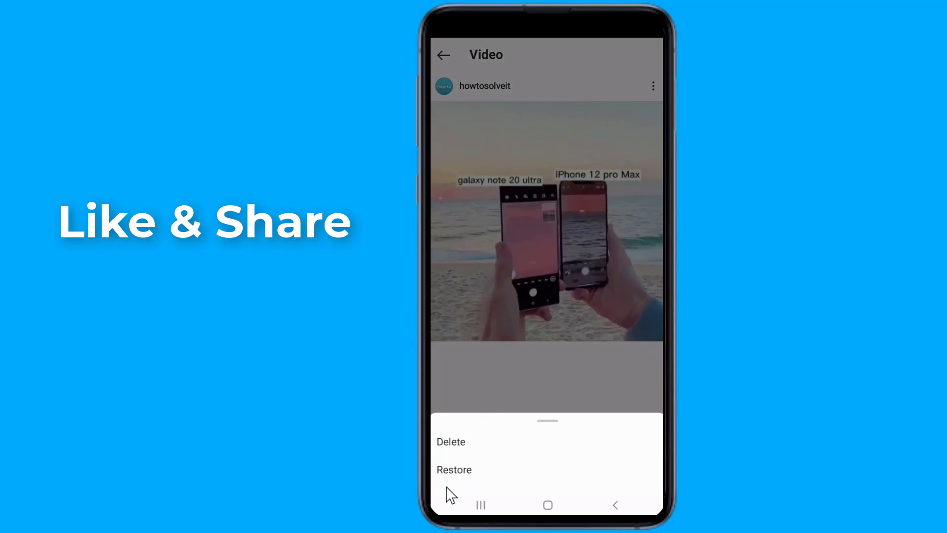
{"action": "left_click", "coordinate": [455, 472]}
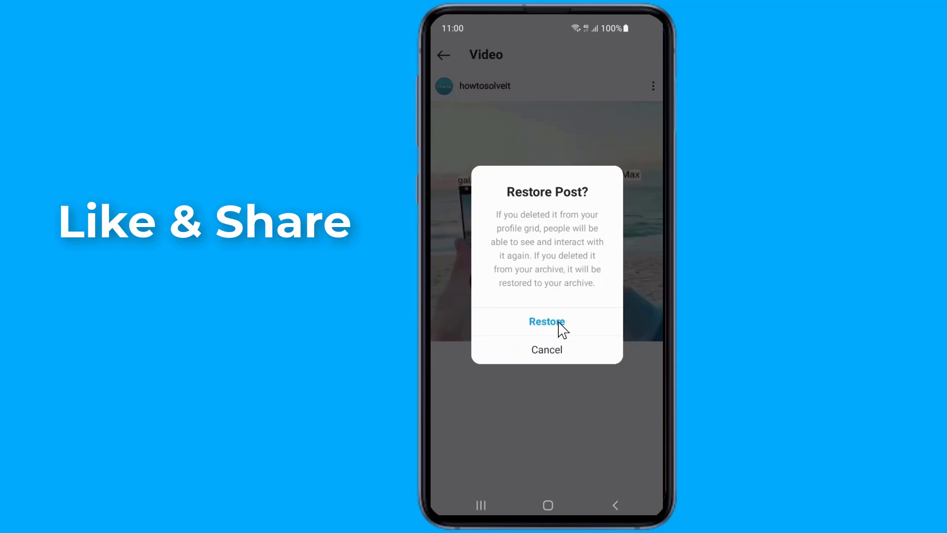
{"action": "left_click", "coordinate": [549, 322]}
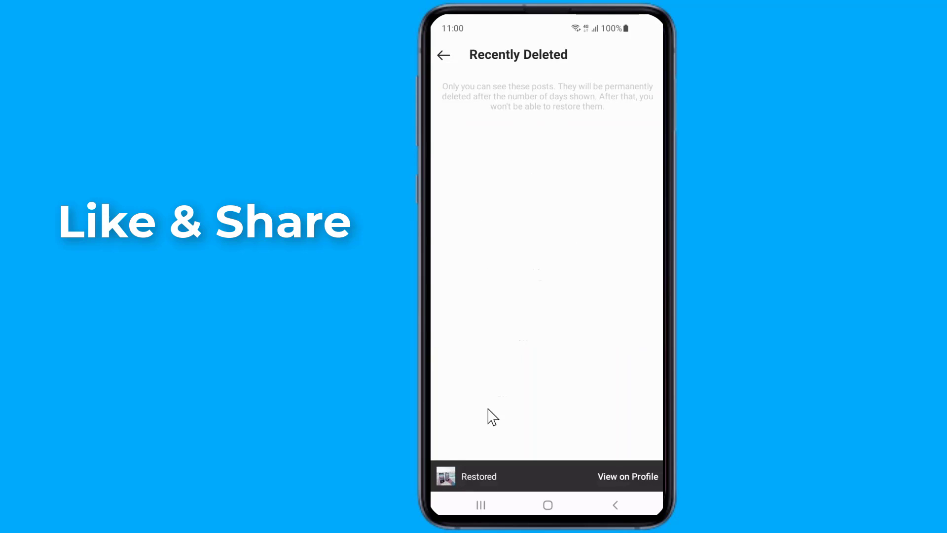
- Go back to the profile, now showing 5 posts, then exit to the Android home screen
{"action": "left_click", "coordinate": [443, 56]}
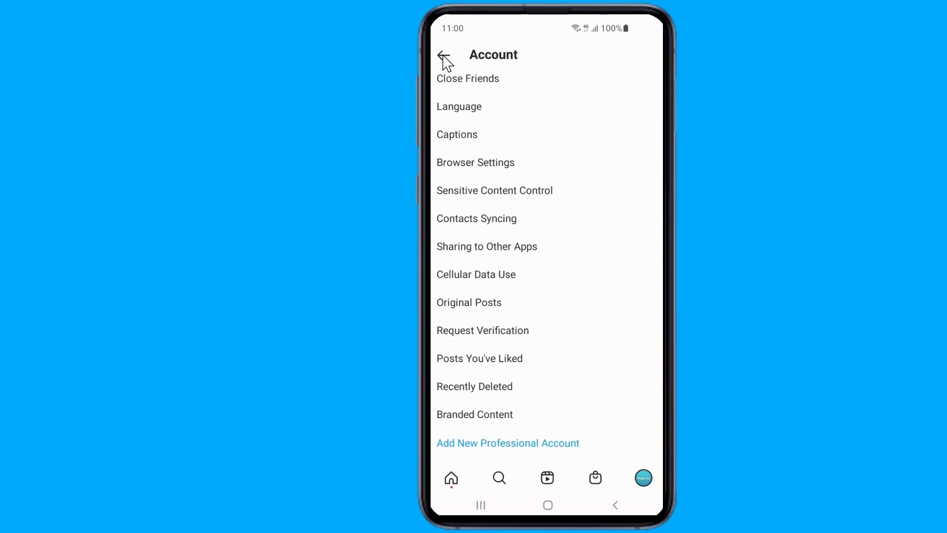
{"action": "left_click", "coordinate": [443, 56]}
{"action": "left_click", "coordinate": [443, 56]}
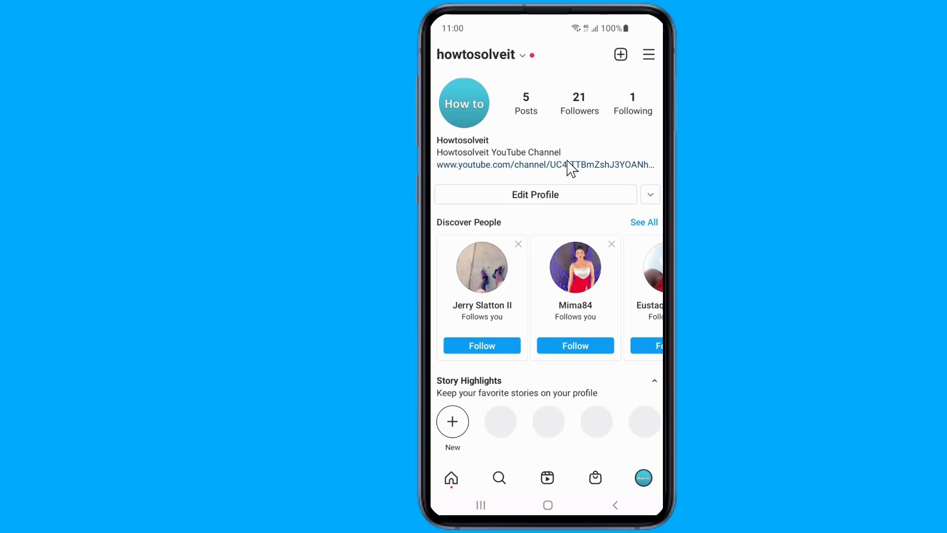
{"action": "left_click", "coordinate": [548, 505]}
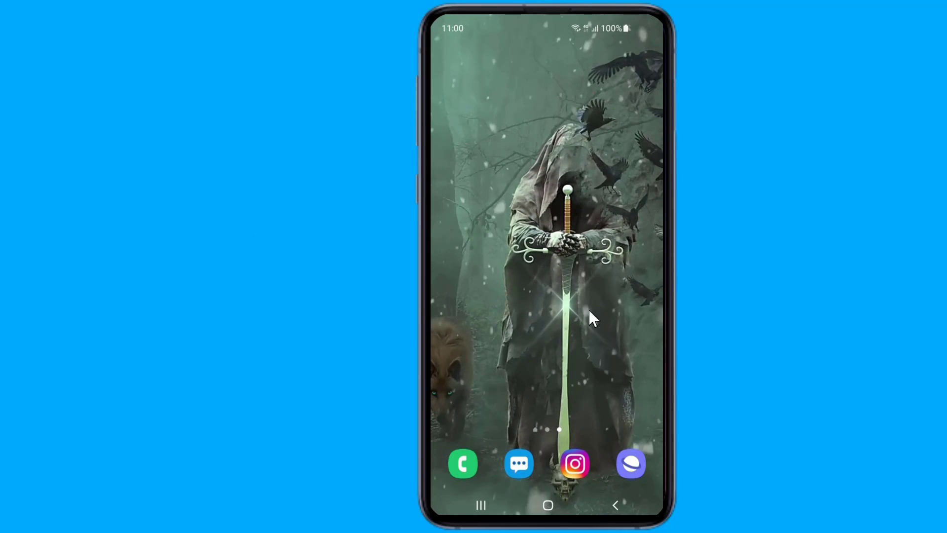
- In Samsung Internet, open instagram.com from the Google results for 'instagram'
{"action": "left_click", "coordinate": [630, 463]}
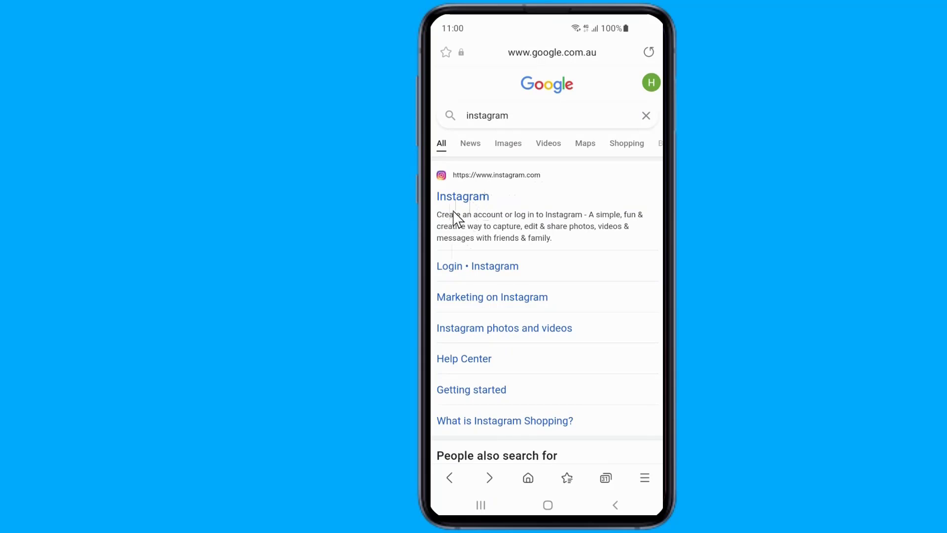
{"action": "left_click", "coordinate": [463, 196]}
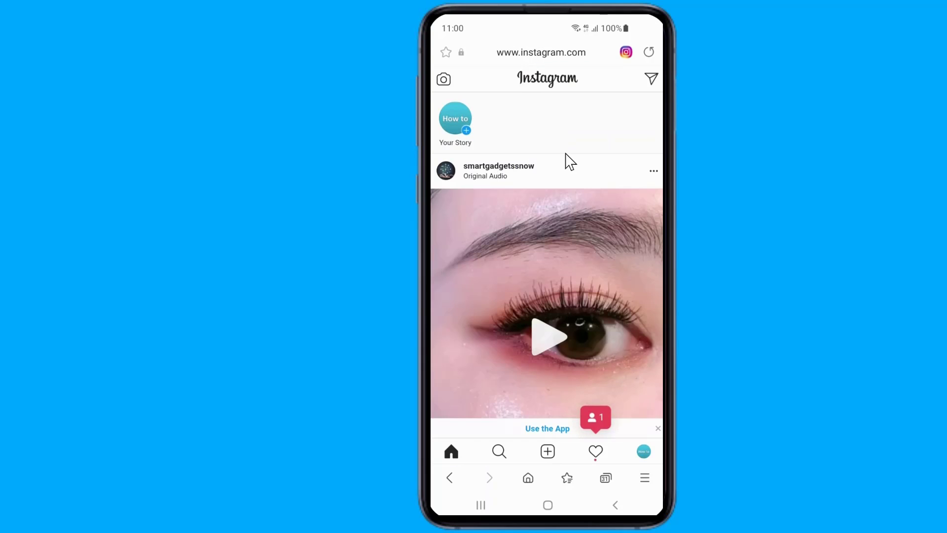
- From the web profile's Privacy and Security settings, open Data Download's Request Download page
{"action": "left_click", "coordinate": [644, 451]}
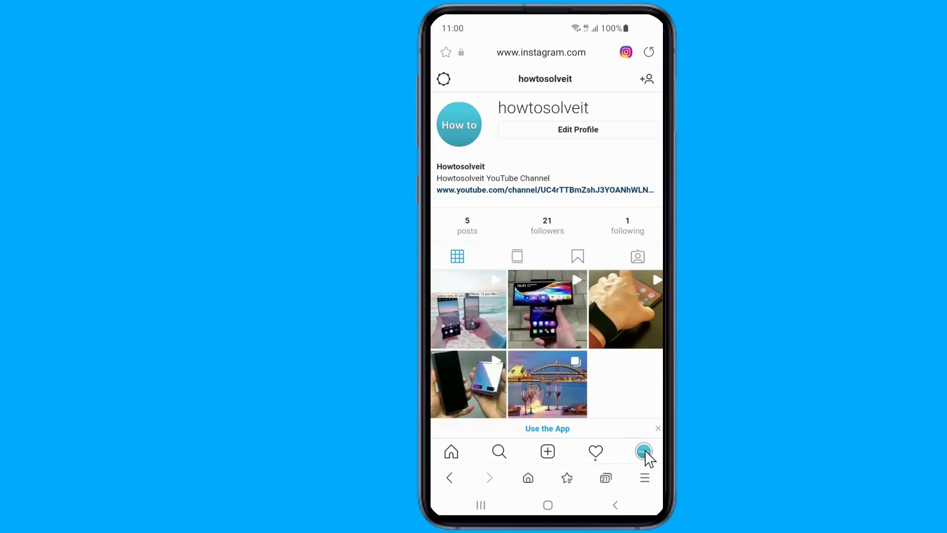
{"action": "left_click", "coordinate": [444, 79]}
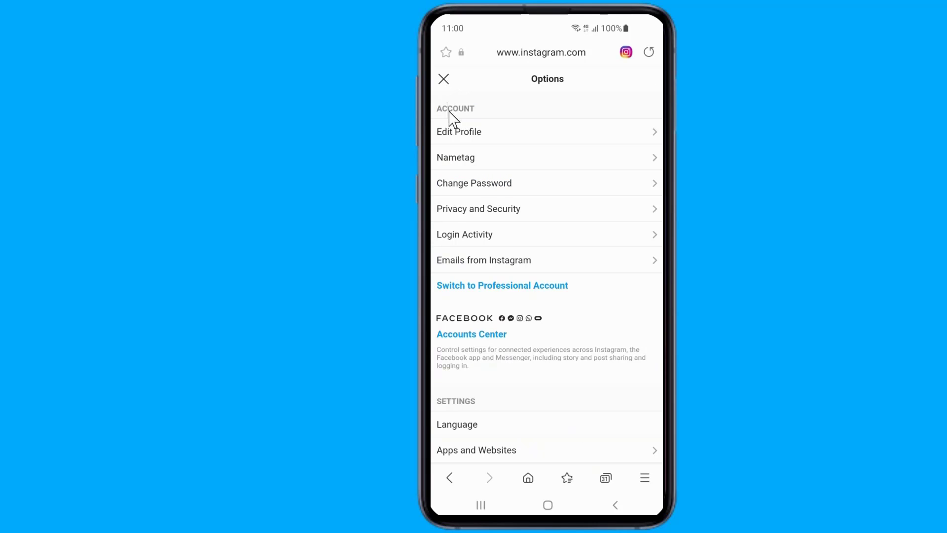
{"action": "left_click", "coordinate": [475, 209]}
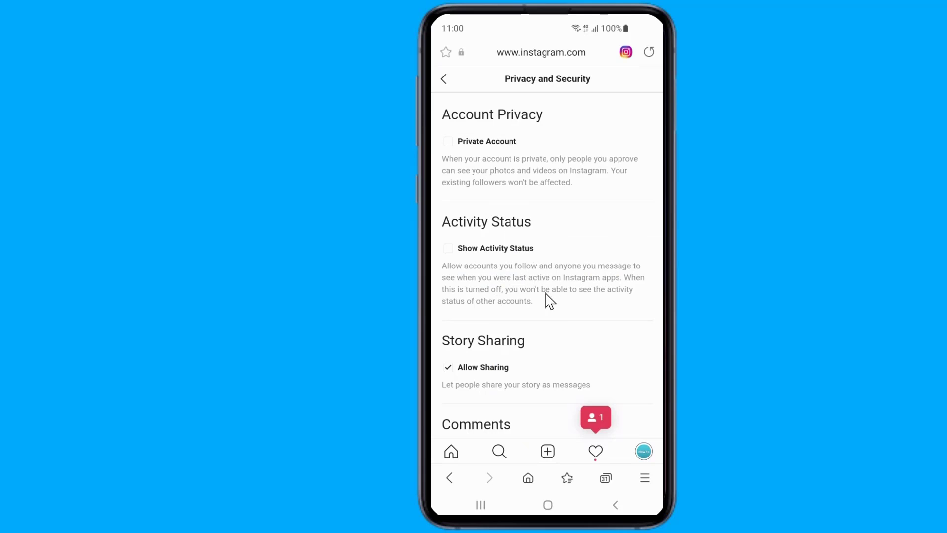
{"action": "scroll", "coordinate": [549, 300], "scroll_direction": "down", "scroll_amount": 5}
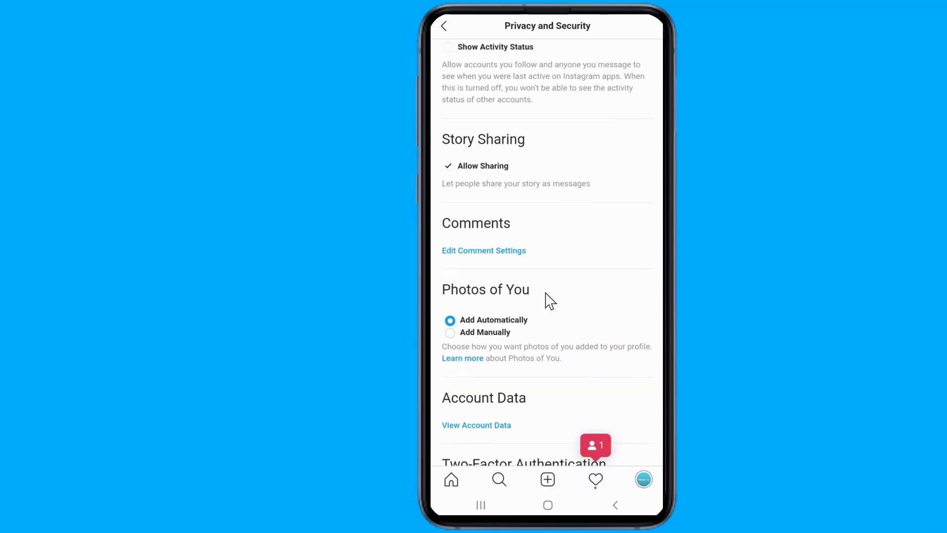
{"action": "scroll", "coordinate": [549, 300], "scroll_direction": "down", "scroll_amount": 2}
{"action": "scroll", "coordinate": [549, 300], "scroll_direction": "down", "scroll_amount": 2}
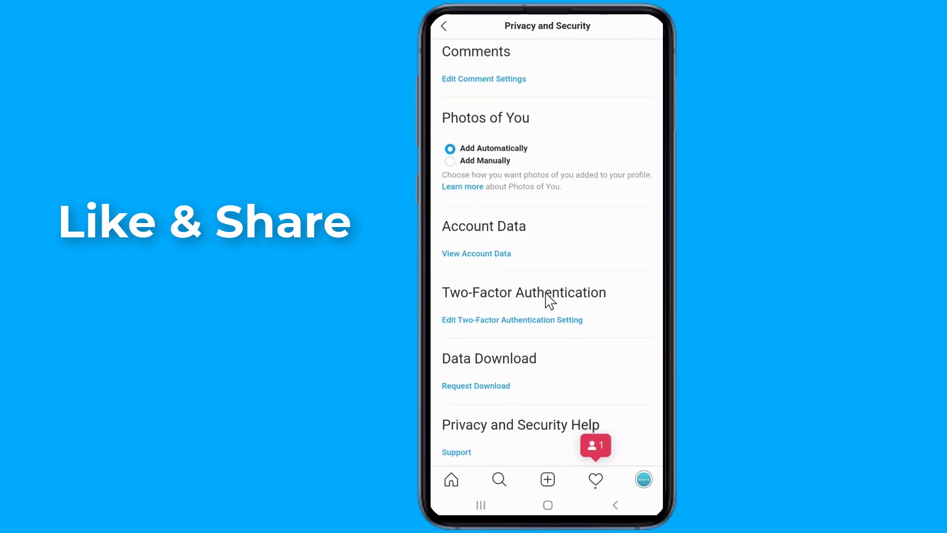
{"action": "scroll", "coordinate": [549, 300], "scroll_direction": "down", "scroll_amount": 1}
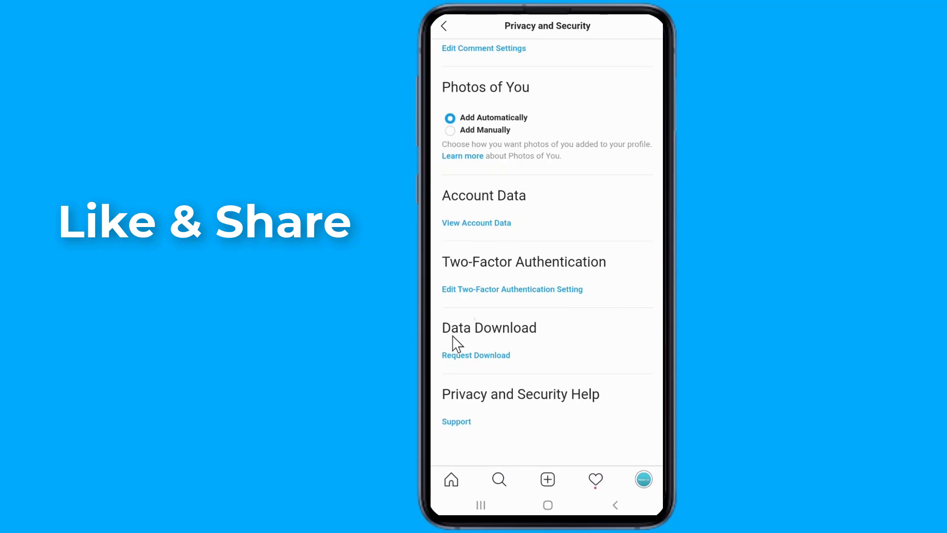
{"action": "left_click", "coordinate": [484, 356]}
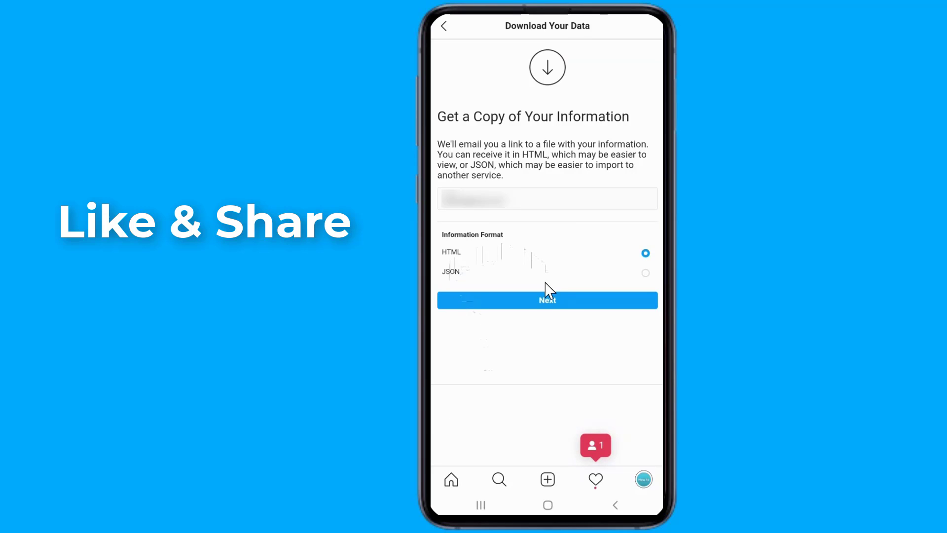
- Confirm HTML format, enter the account password, request the data download, then go home
{"action": "left_click", "coordinate": [547, 302]}
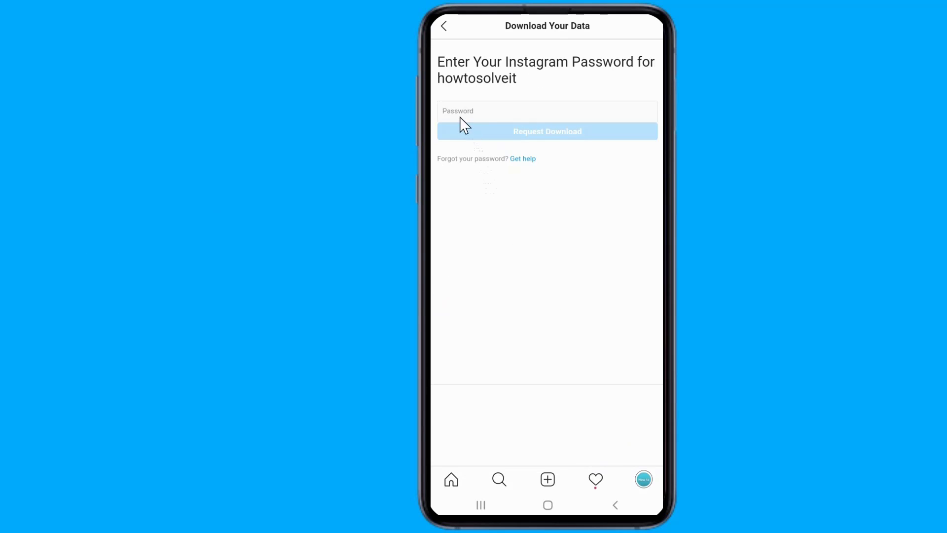
{"action": "left_click", "coordinate": [459, 114]}
{"action": "key", "text": "ctrl+v"}
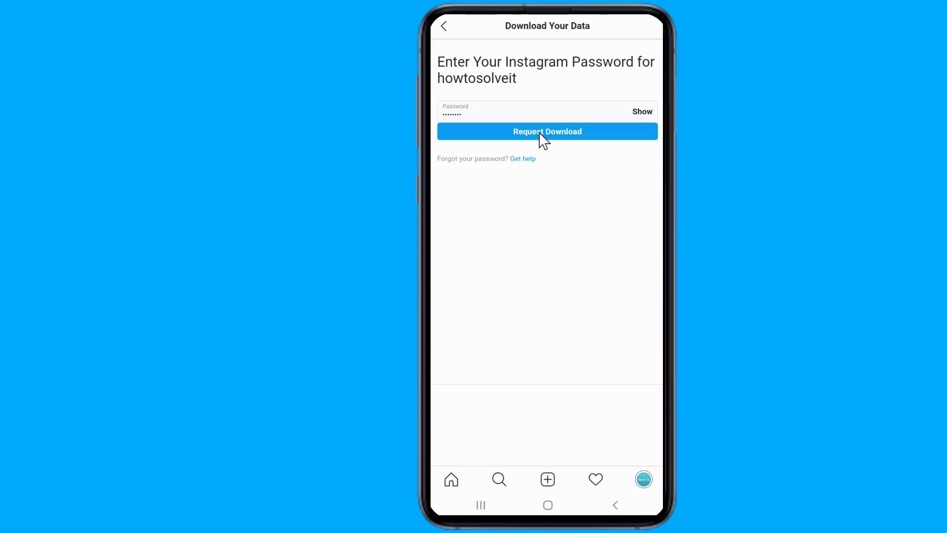
{"action": "left_click", "coordinate": [543, 140]}
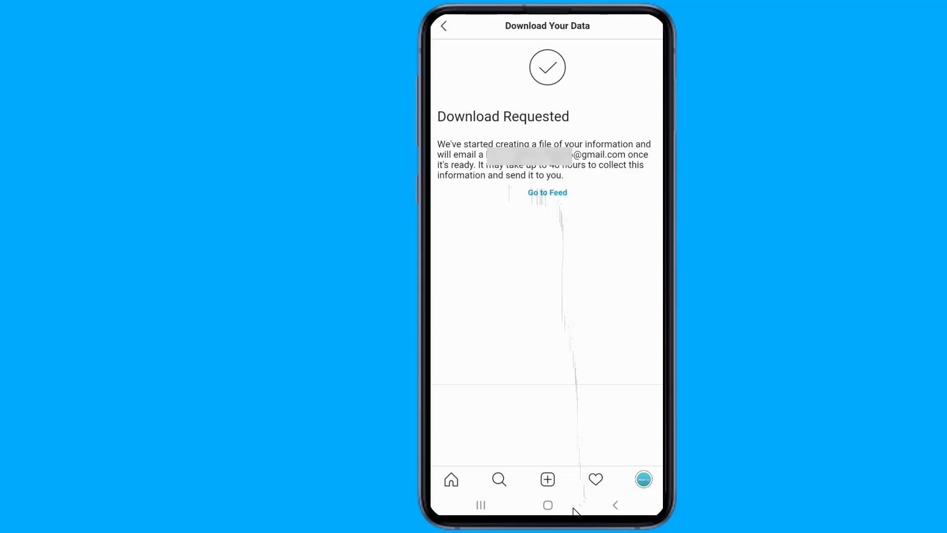
{"action": "left_click", "coordinate": [547, 505]}
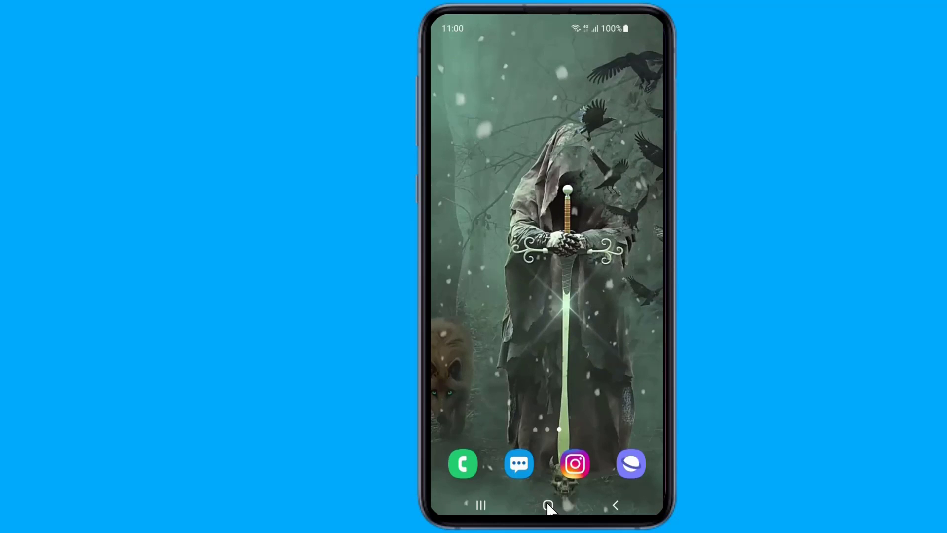